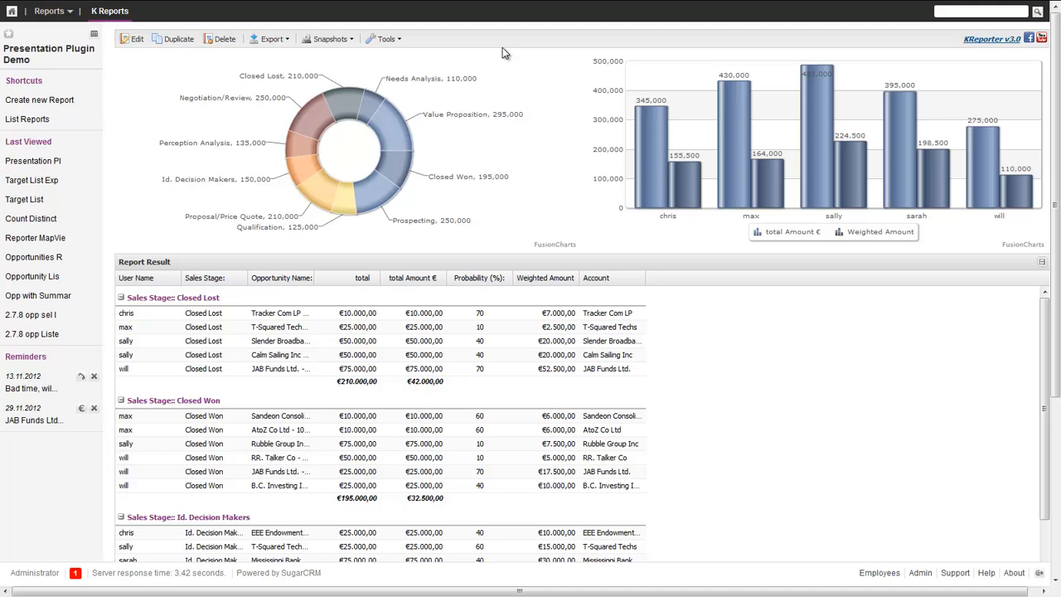
Open the Presentation Plugin Demo report for editing and review its general options without changing them
{"action": "left_click", "coordinate": [133, 41]}
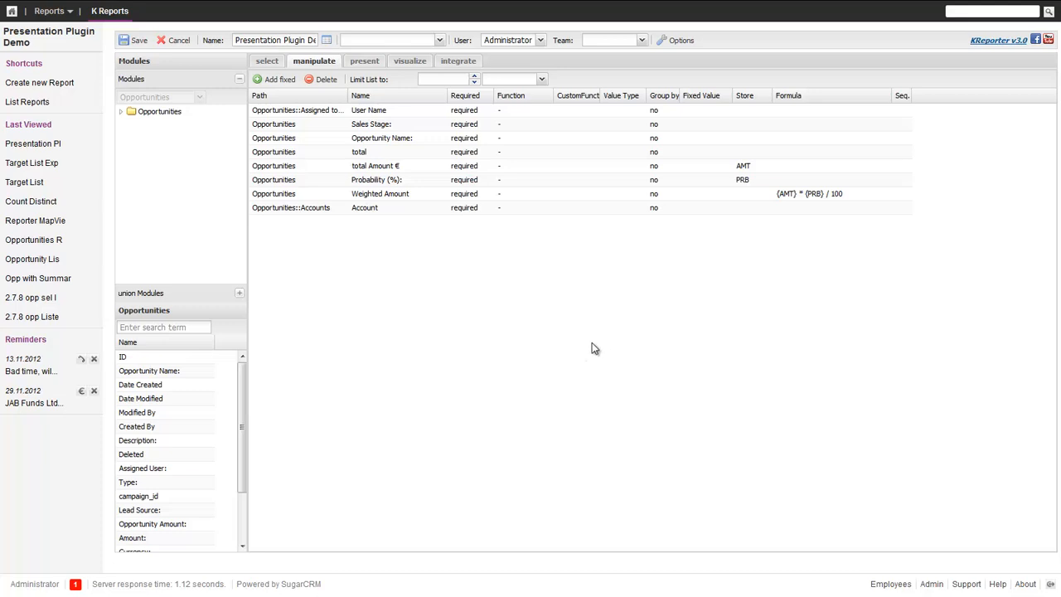
{"action": "left_click", "coordinate": [681, 40]}
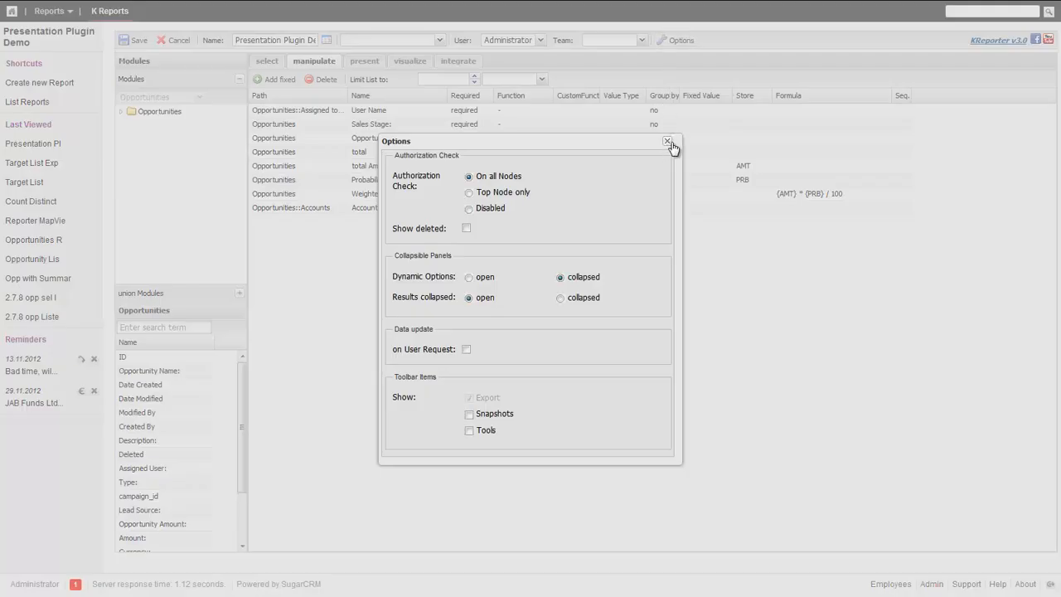
{"action": "left_click", "coordinate": [669, 144]}
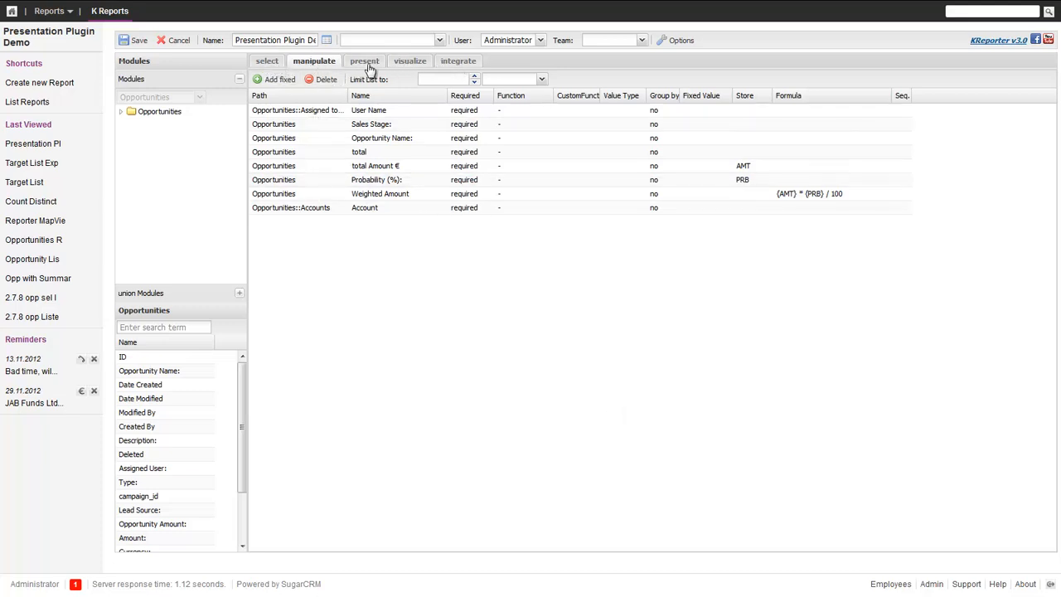
Find the Sales Stage field of Opportunities and add it as a selection condition of the report
{"action": "left_click", "coordinate": [267, 62]}
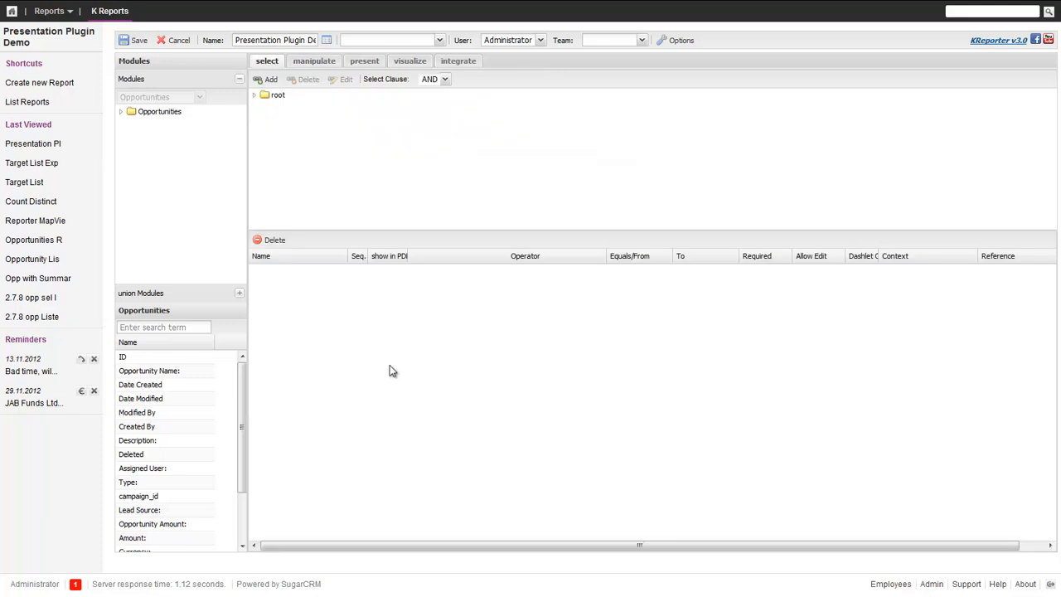
{"action": "left_click", "coordinate": [201, 328]}
{"action": "type", "text": "stag"}
{"action": "left_click_drag", "start_coordinate": [147, 361], "coordinate": [462, 268]}
Set the operator of the Sales Stage condition to "is one of"
{"action": "left_click", "coordinate": [539, 272]}
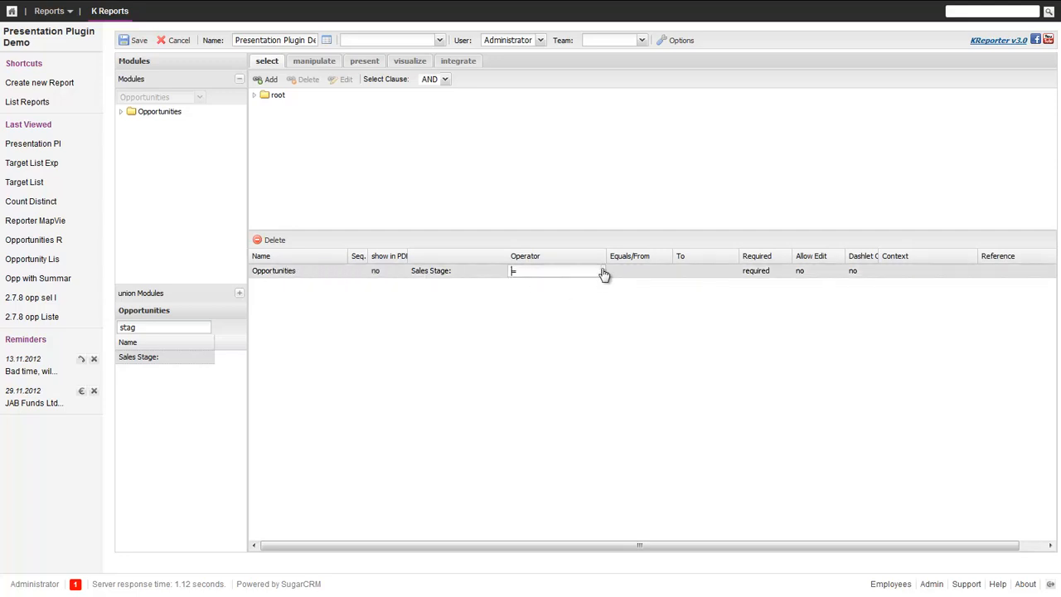
{"action": "left_click", "coordinate": [601, 271]}
{"action": "left_click", "coordinate": [566, 327]}
{"action": "left_click", "coordinate": [666, 280]}
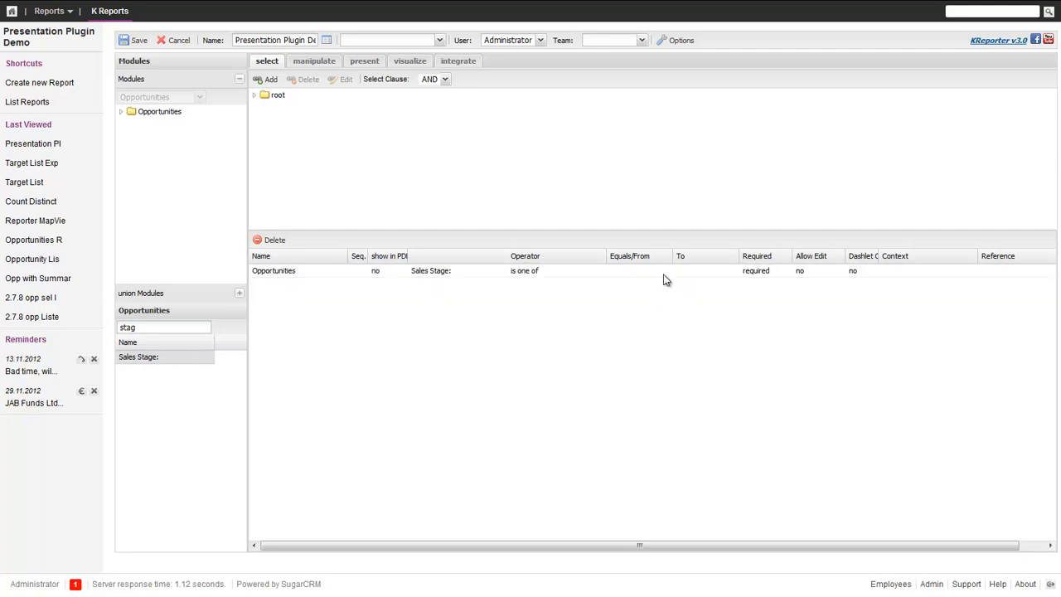
Include all stages from Prospecting through Negotiation/Review in the Sales Stage condition, leaving out Closed Won and Closed Lost
{"action": "left_click", "coordinate": [667, 271]}
{"action": "left_click", "coordinate": [668, 271]}
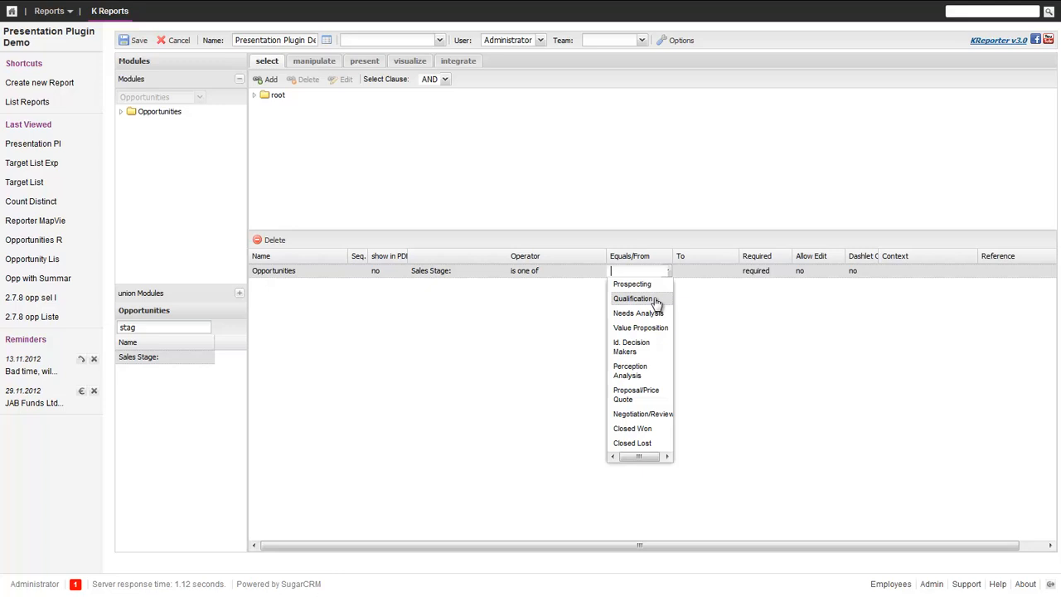
{"action": "left_click", "coordinate": [635, 284]}
{"action": "left_click_drag", "start_coordinate": [654, 301], "coordinate": [675, 419]}
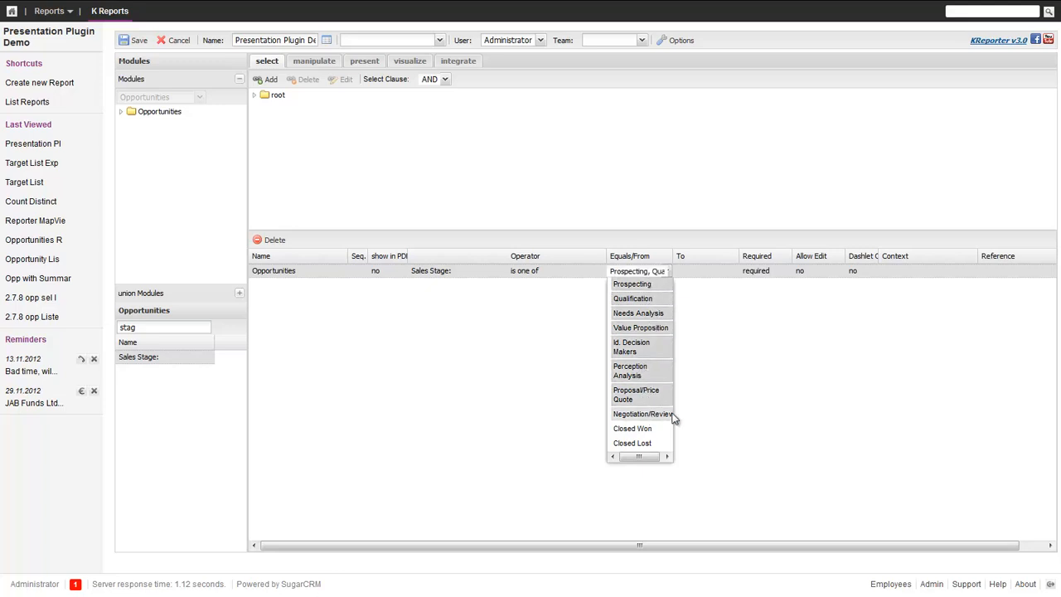
{"action": "left_click", "coordinate": [810, 396]}
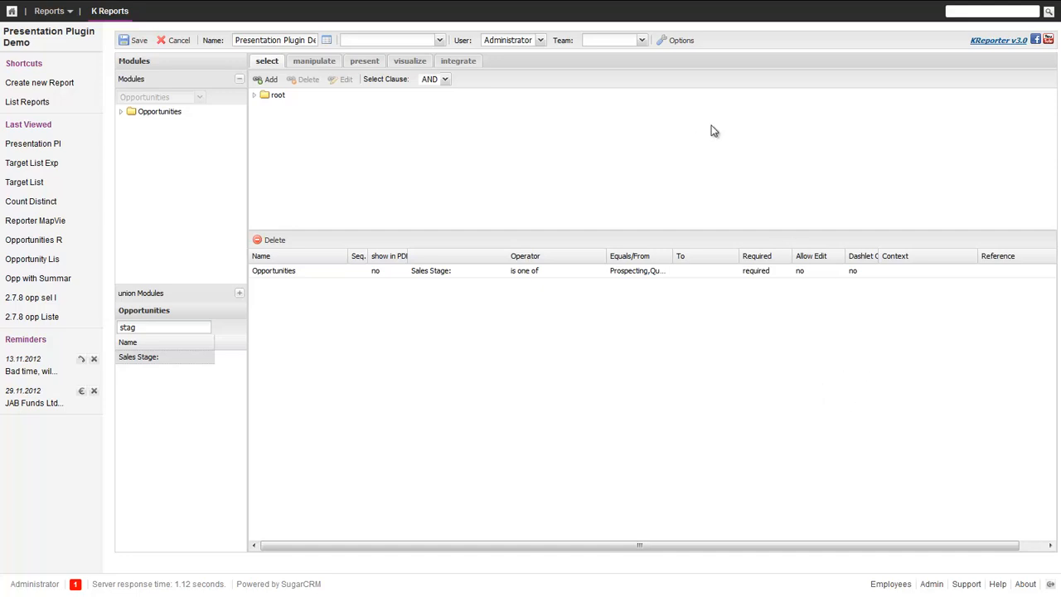
Review the report's field manipulation settings and the presentation plugins available for the result list
{"action": "left_click", "coordinate": [315, 62]}
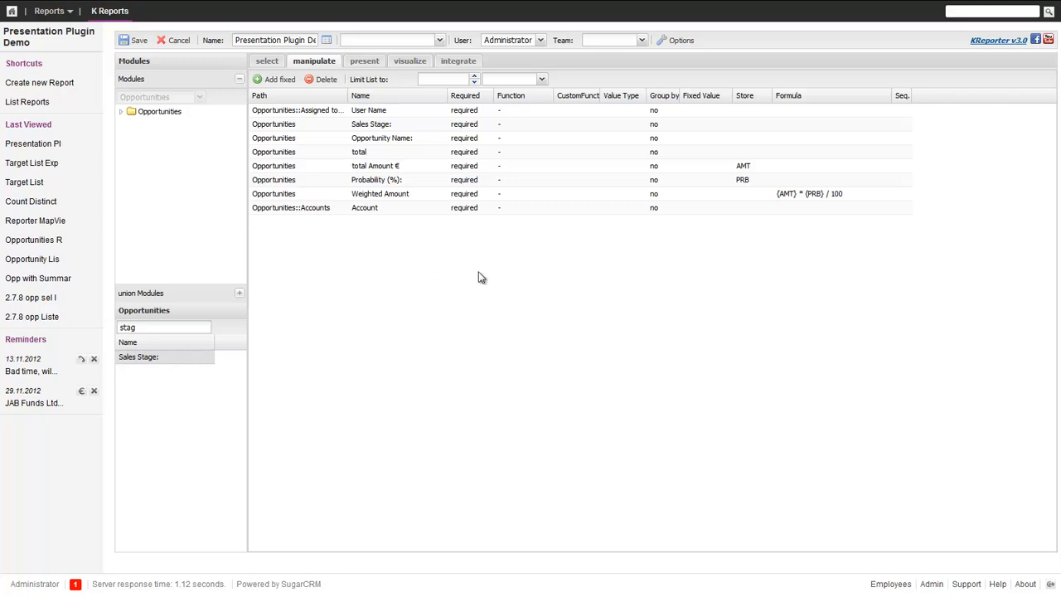
{"action": "left_click", "coordinate": [363, 63]}
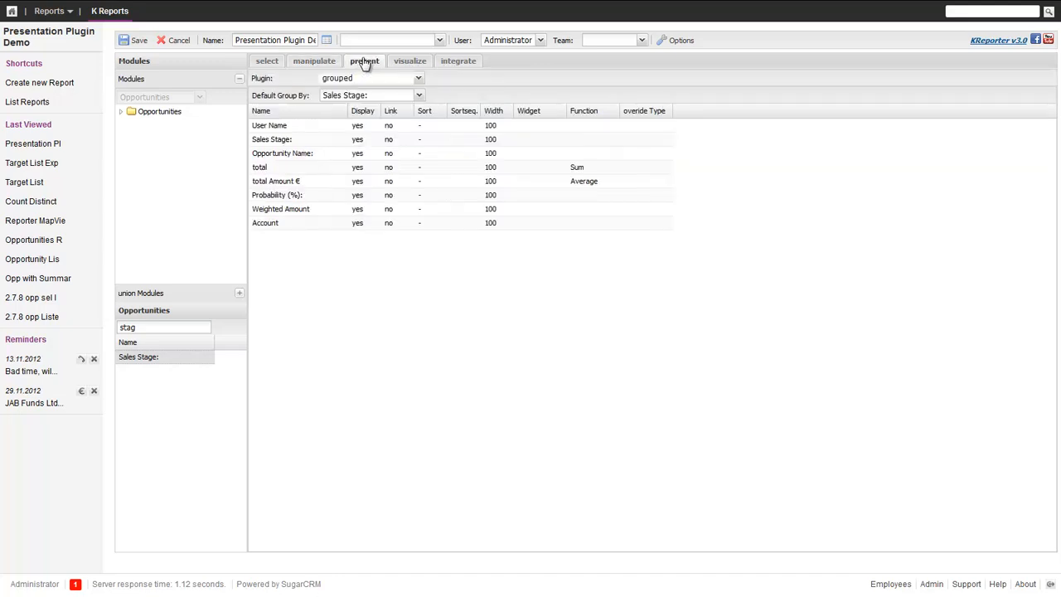
{"action": "left_click", "coordinate": [420, 79]}
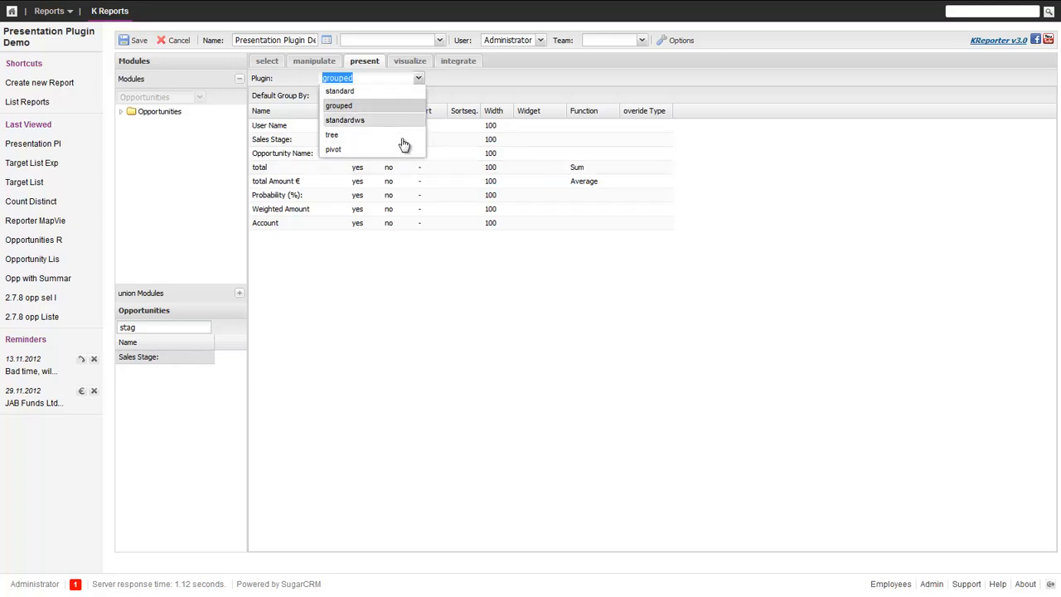
{"action": "left_click", "coordinate": [454, 81]}
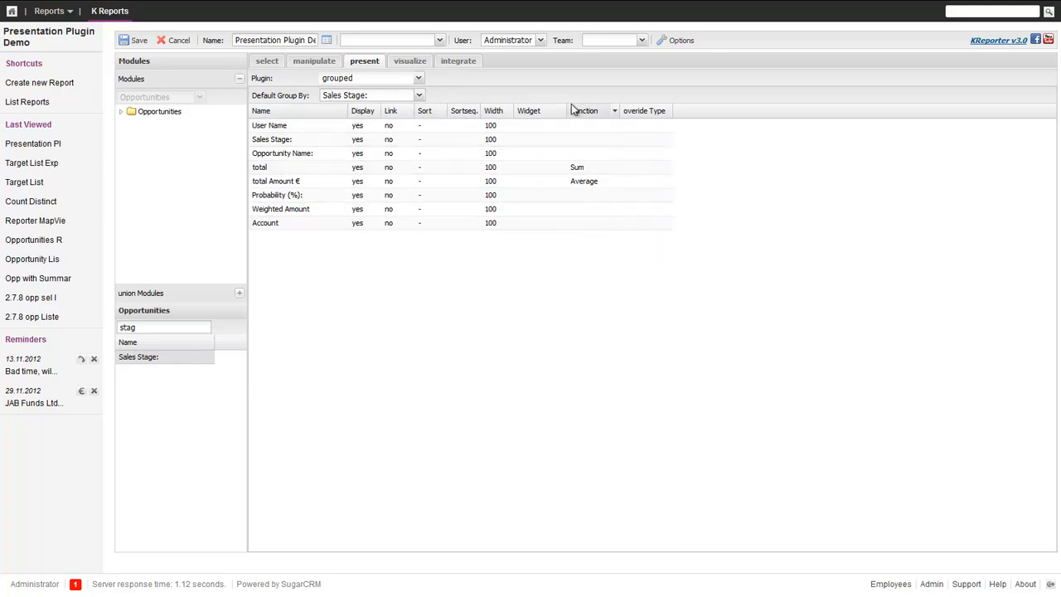
Examine the report's visualization settings, including the chart plugin types, the layout choices and the configuration of both chart items
{"action": "left_click", "coordinate": [410, 62]}
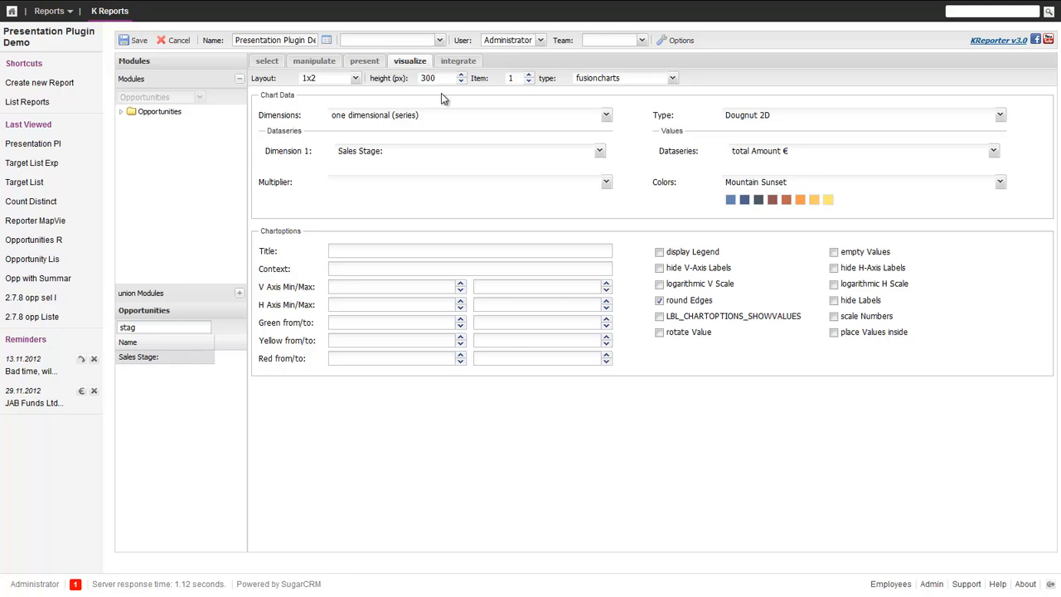
{"action": "left_click", "coordinate": [672, 78]}
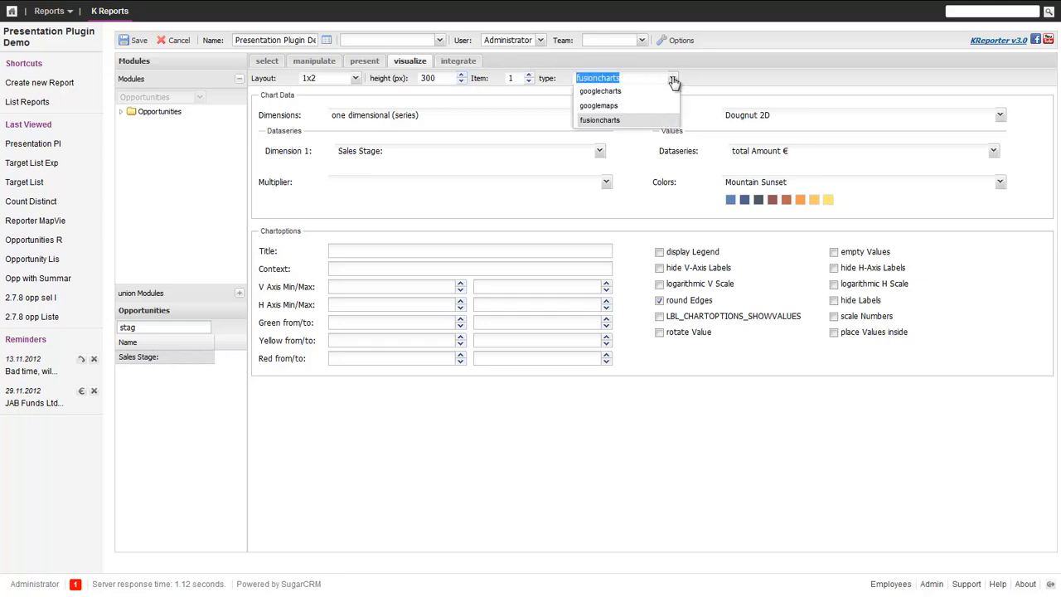
{"action": "left_click", "coordinate": [672, 78]}
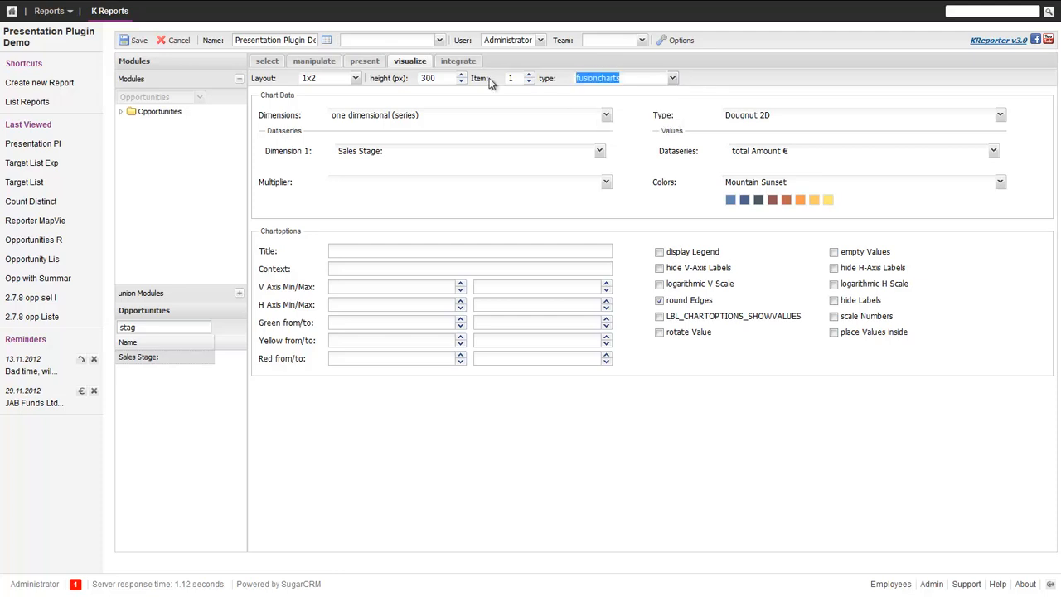
{"action": "left_click", "coordinate": [356, 81]}
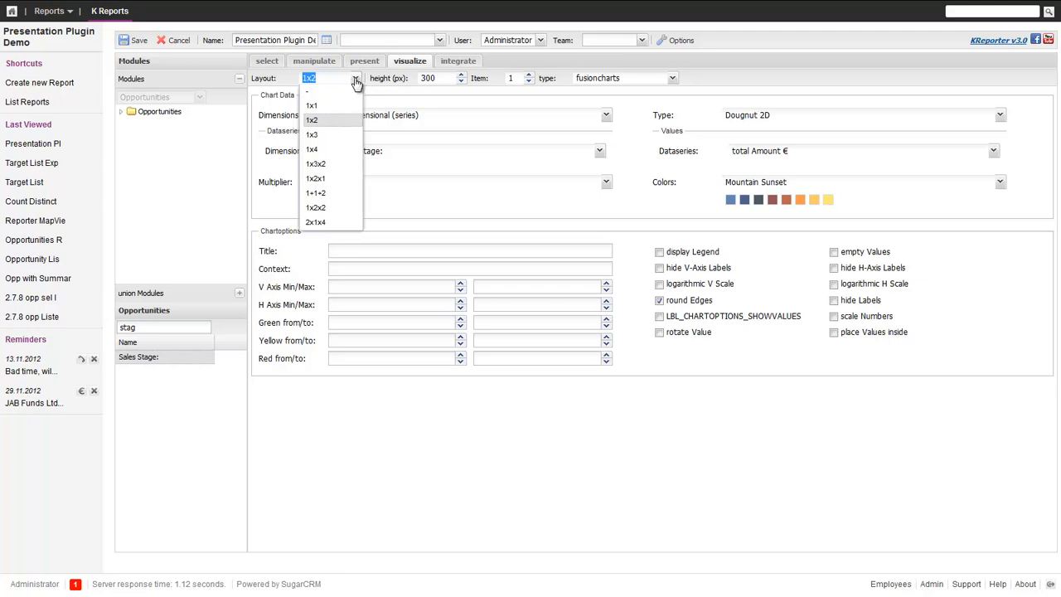
{"action": "left_click", "coordinate": [356, 81]}
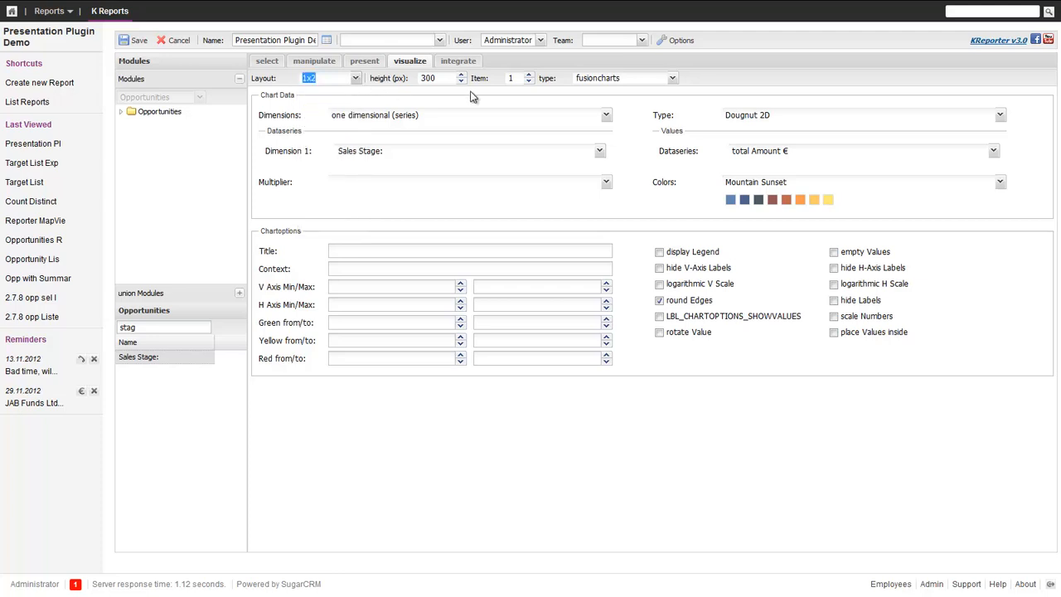
{"action": "left_click", "coordinate": [674, 78]}
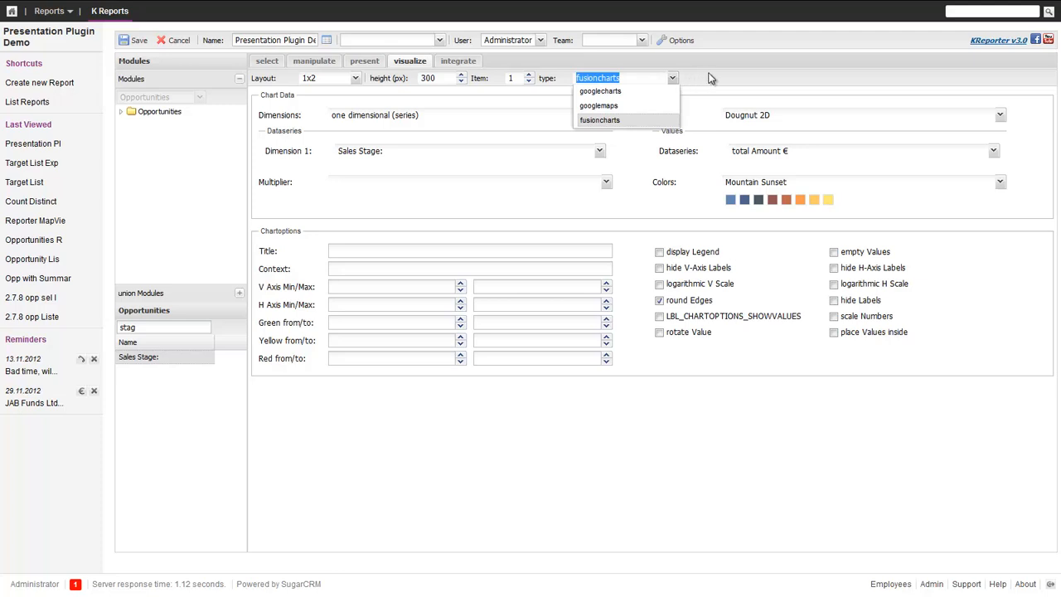
{"action": "left_click", "coordinate": [718, 82]}
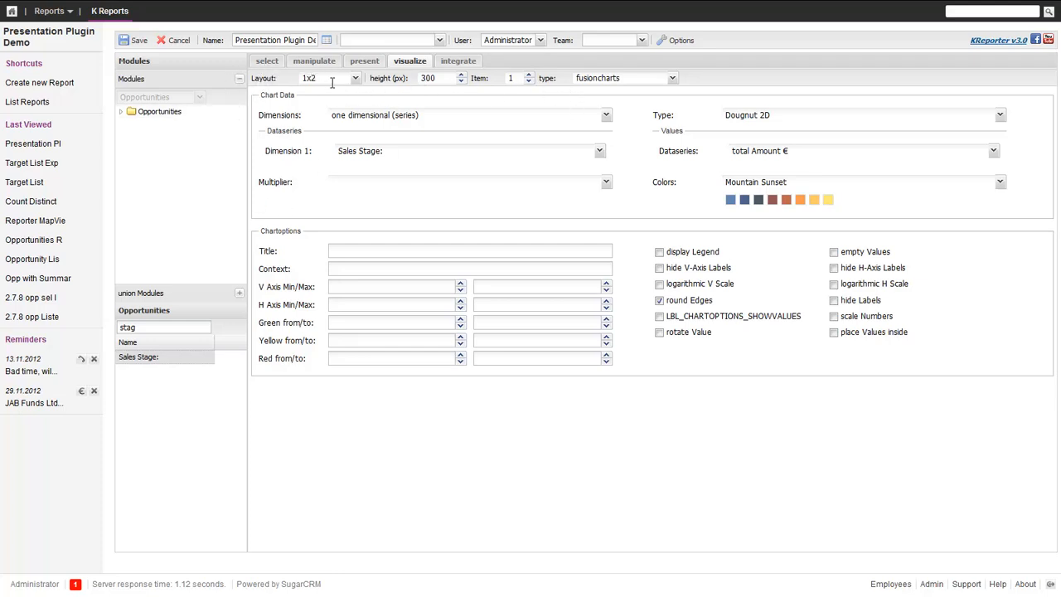
{"action": "left_click", "coordinate": [529, 75]}
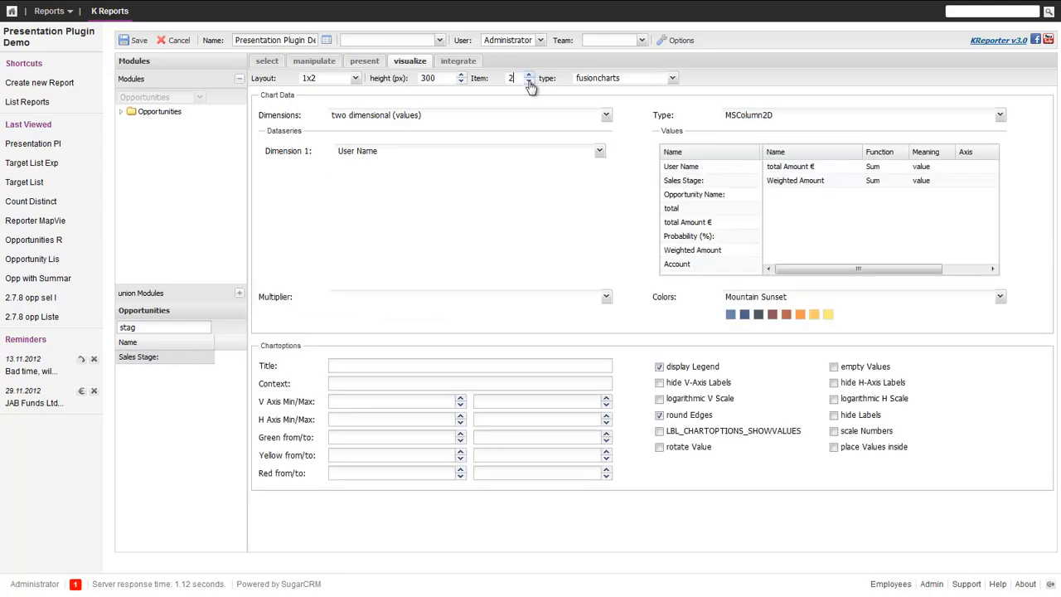
{"action": "left_click", "coordinate": [529, 82]}
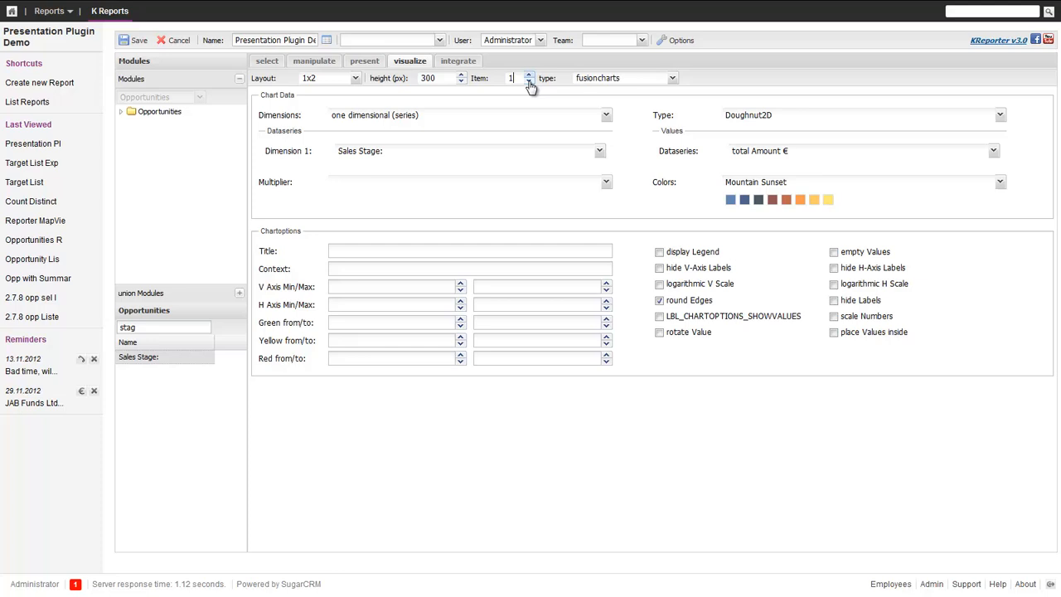
Review the report's integration plugins, including the dashlet options of publish Report and the Export to Excel and Query Analyzer entries
{"action": "left_click", "coordinate": [458, 62]}
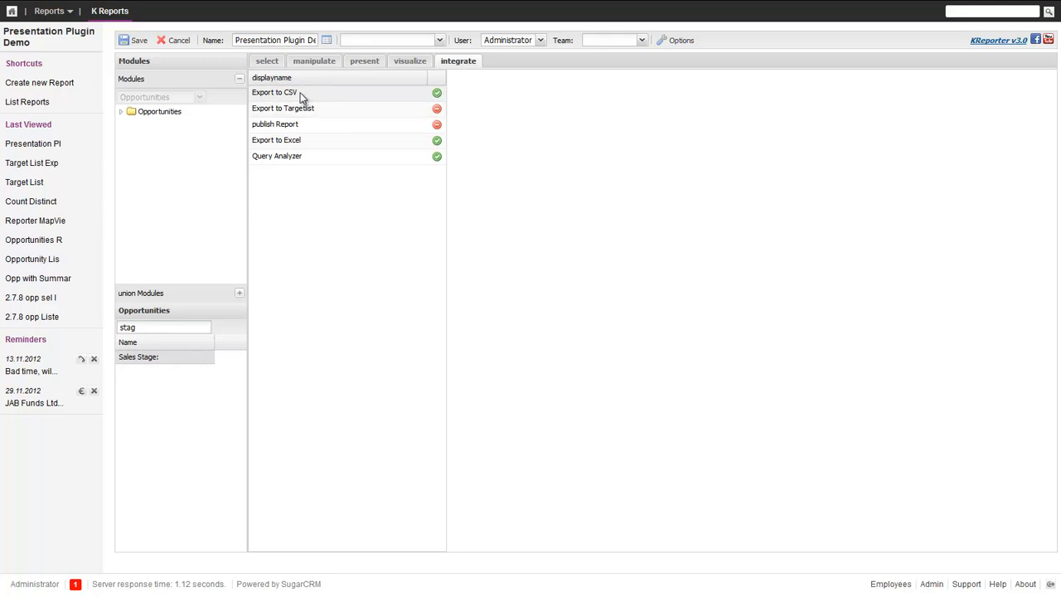
{"action": "left_click", "coordinate": [437, 93]}
{"action": "left_click", "coordinate": [415, 127]}
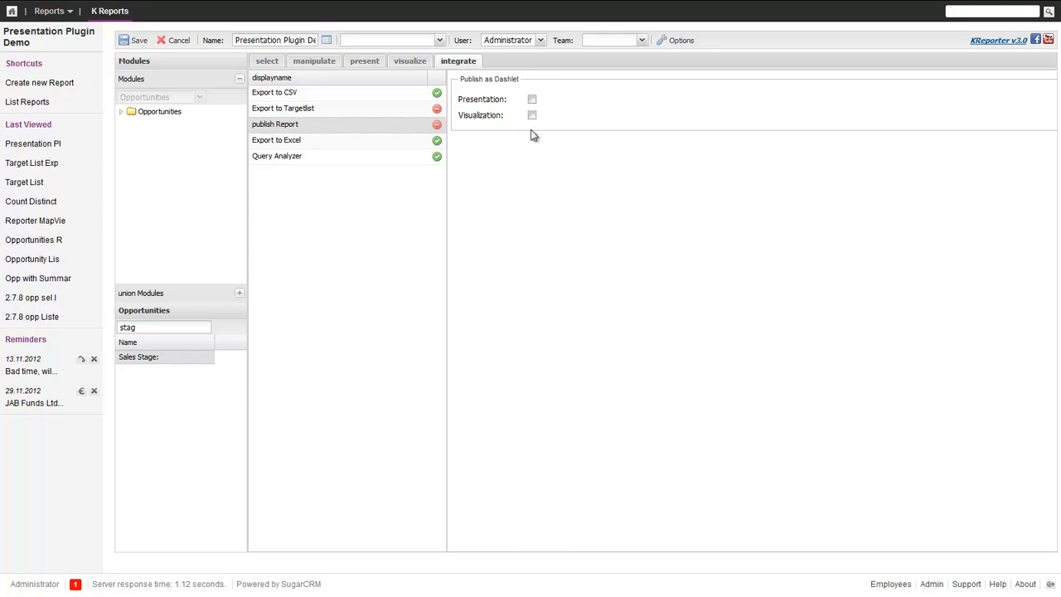
{"action": "left_click", "coordinate": [437, 126]}
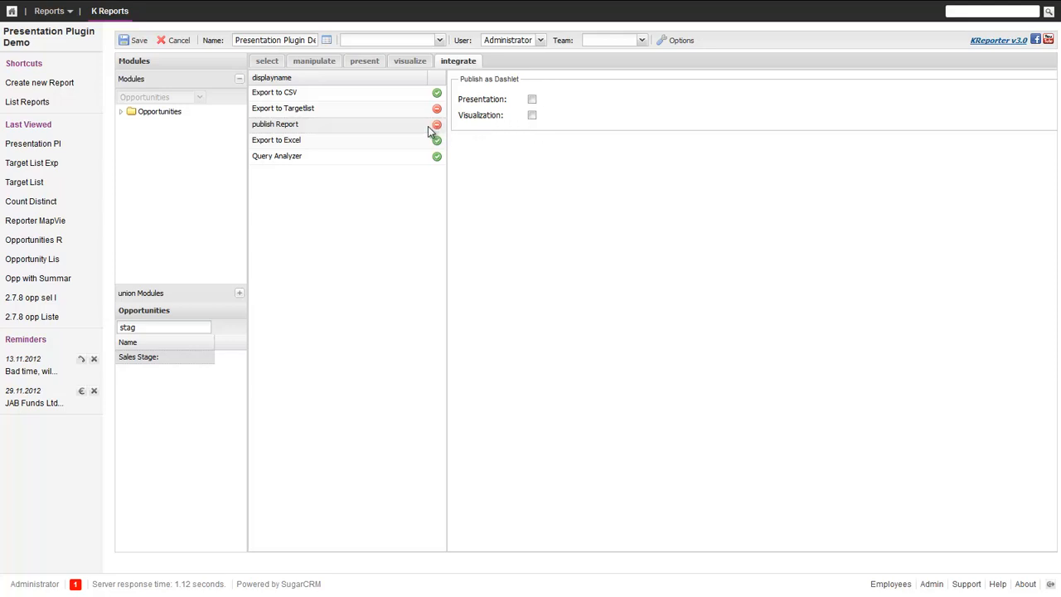
{"action": "left_click", "coordinate": [316, 142]}
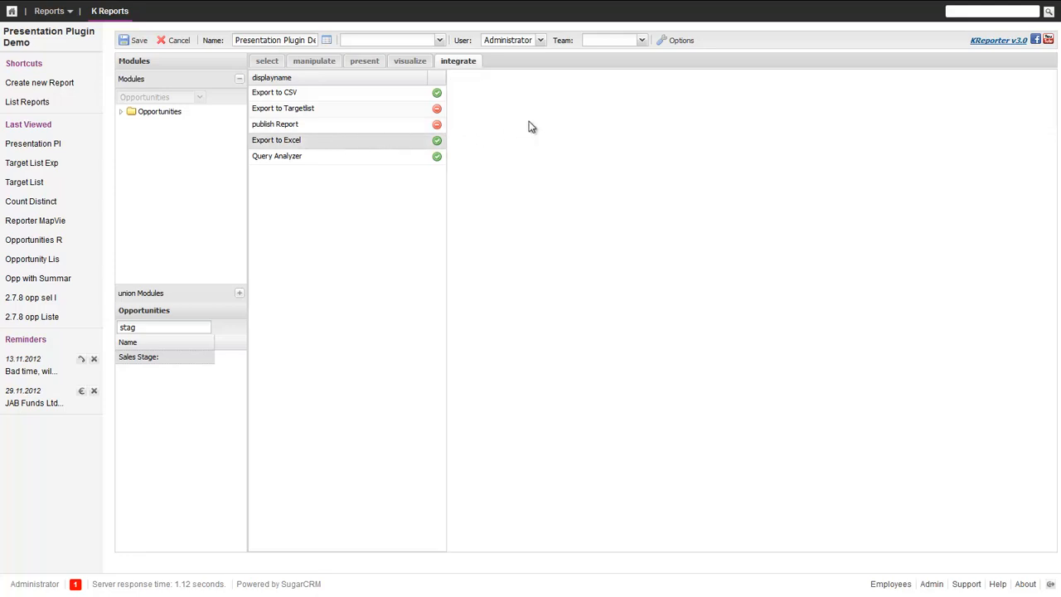
{"action": "left_click", "coordinate": [384, 125]}
{"action": "left_click", "coordinate": [387, 140]}
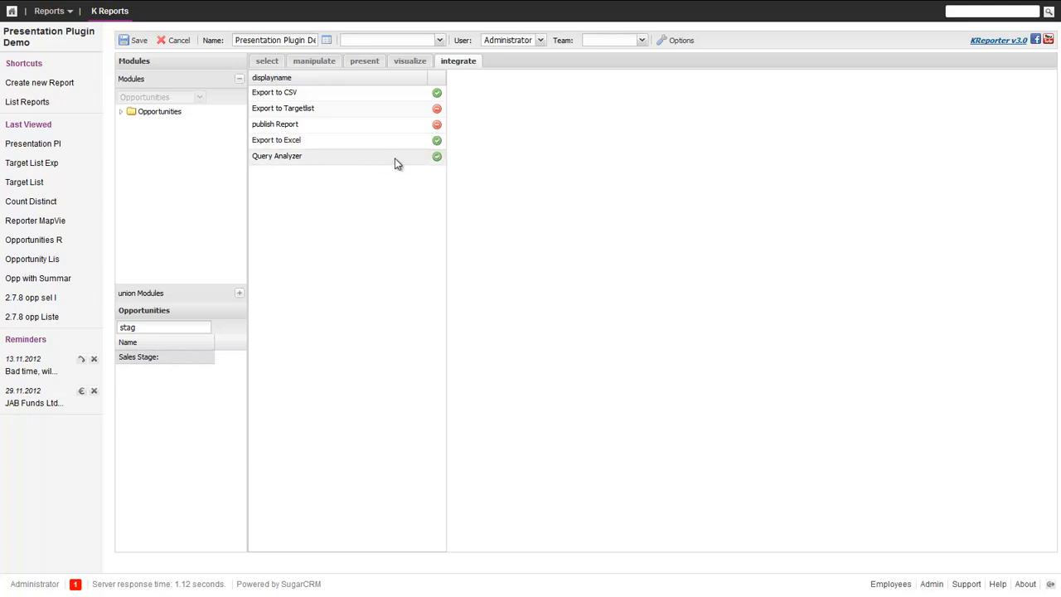
{"action": "left_click", "coordinate": [371, 163]}
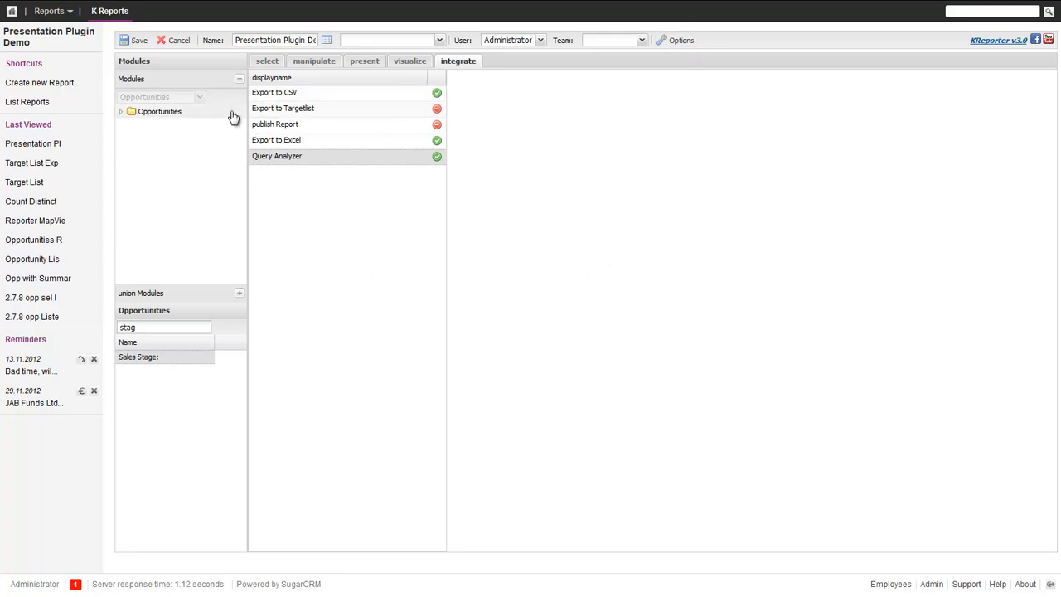
{"action": "left_click", "coordinate": [269, 65]}
{"action": "left_click", "coordinate": [319, 67]}
{"action": "left_click", "coordinate": [357, 64]}
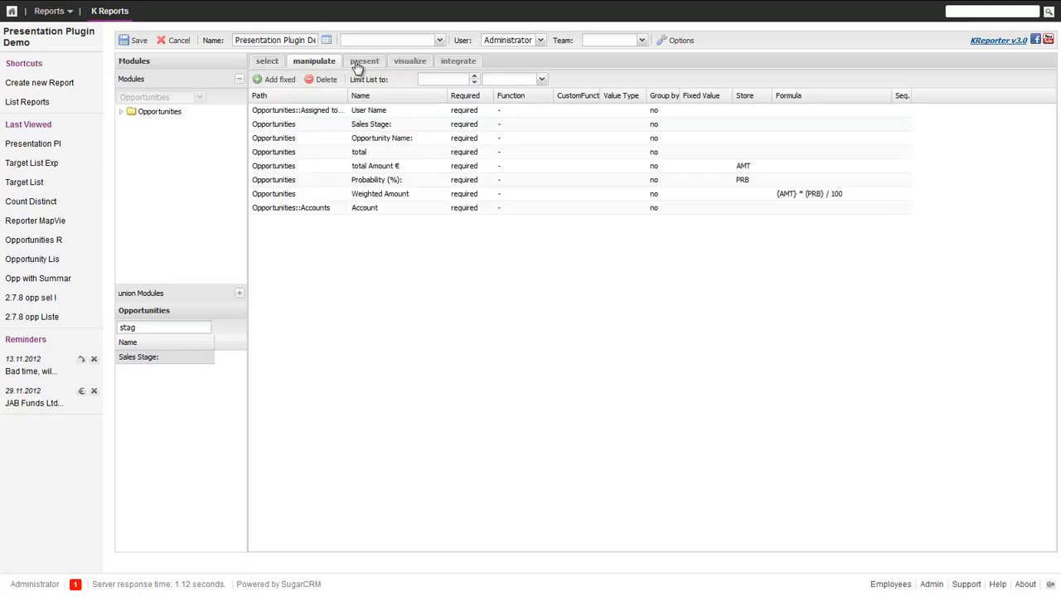
{"action": "left_click", "coordinate": [417, 63]}
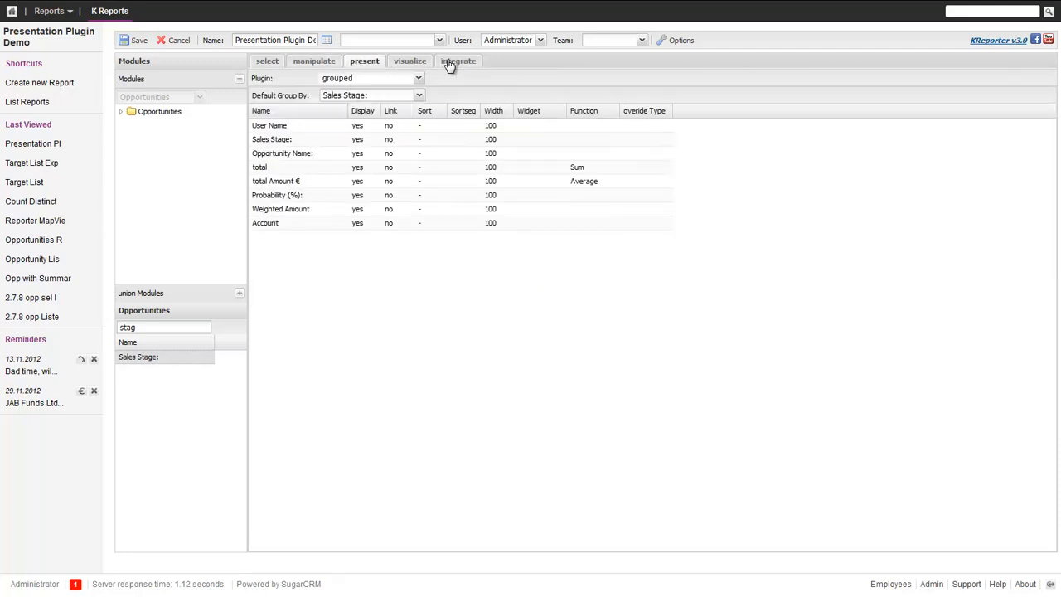
{"action": "left_click", "coordinate": [462, 63]}
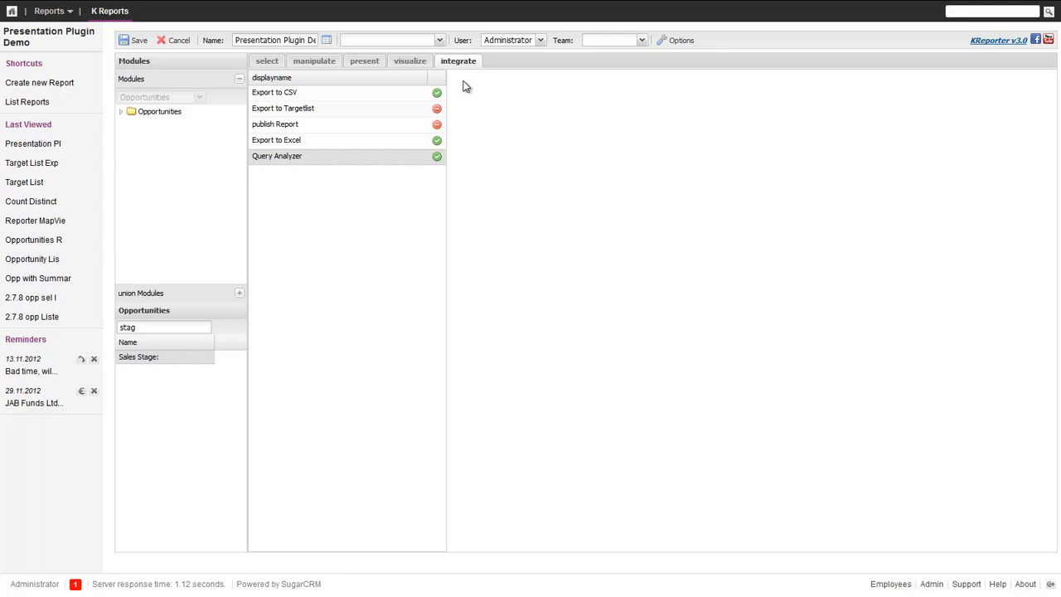
Save the report, inspect its charts and display the export formats available for it
{"action": "left_click", "coordinate": [135, 40]}
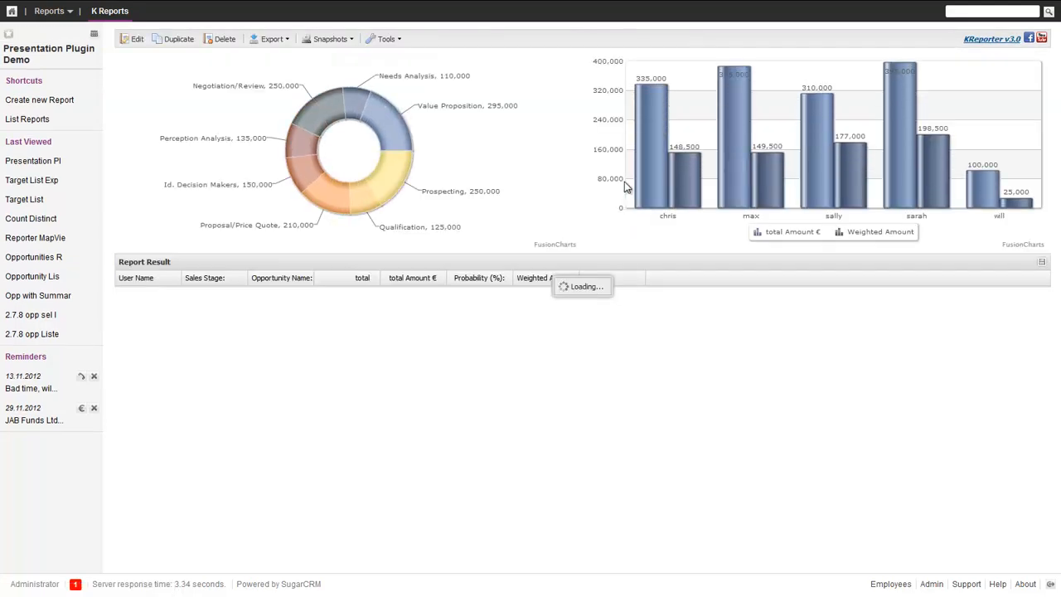
{"action": "mouse_move", "coordinate": [699, 152]}
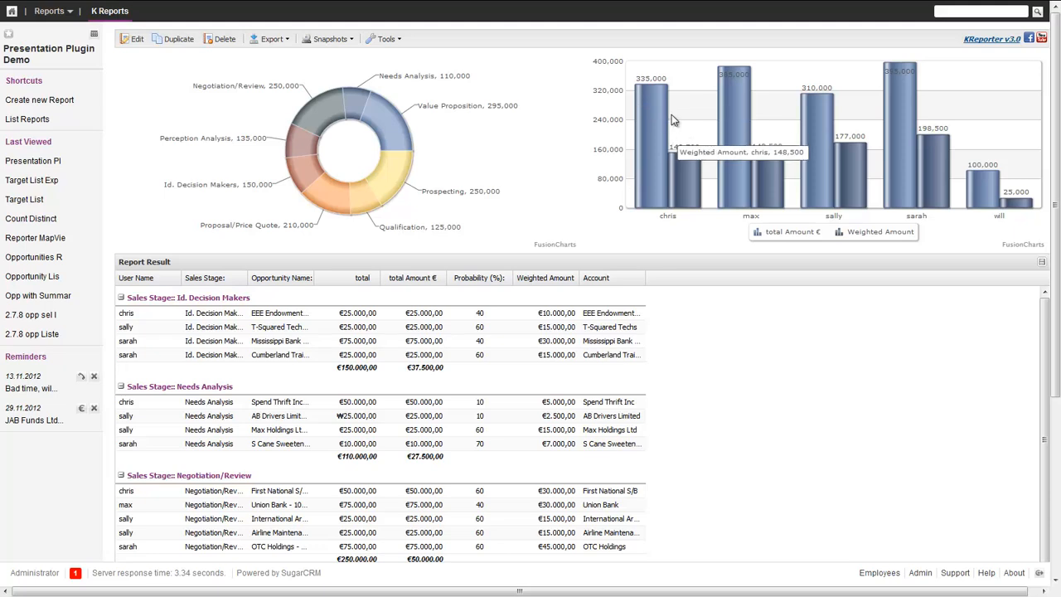
{"action": "mouse_move", "coordinate": [638, 90]}
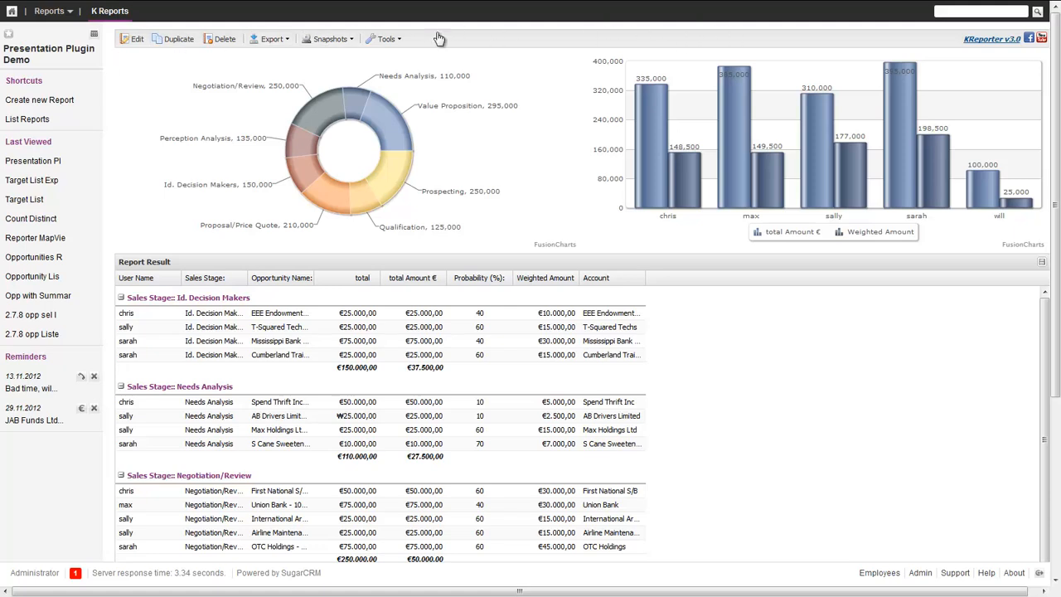
{"action": "left_click", "coordinate": [288, 40]}
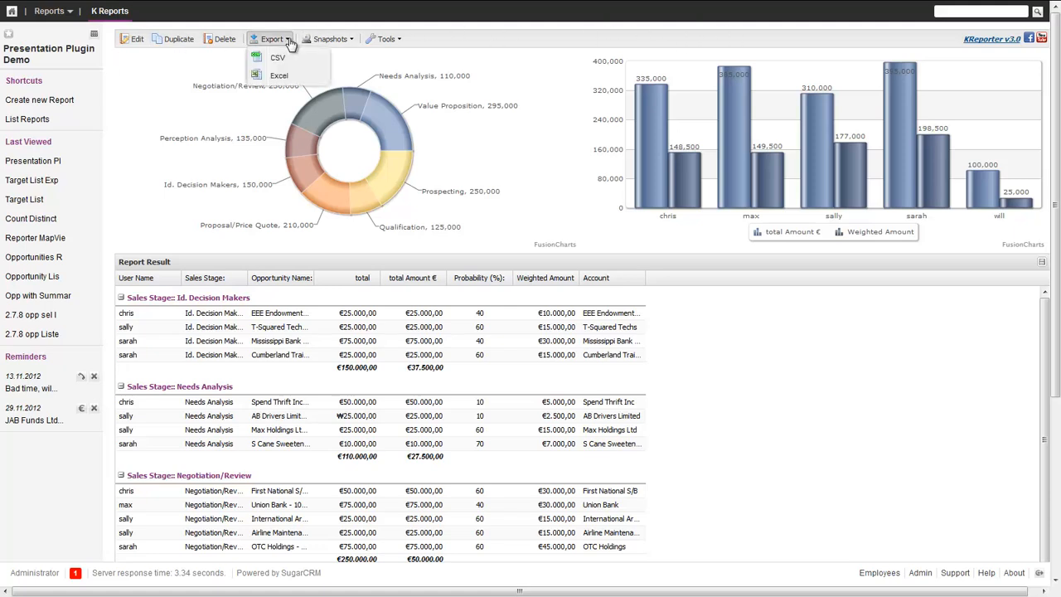
Review the snapshot options available for the report and its CSV and Excel export formats
{"action": "left_click", "coordinate": [390, 39]}
{"action": "left_click", "coordinate": [345, 39]}
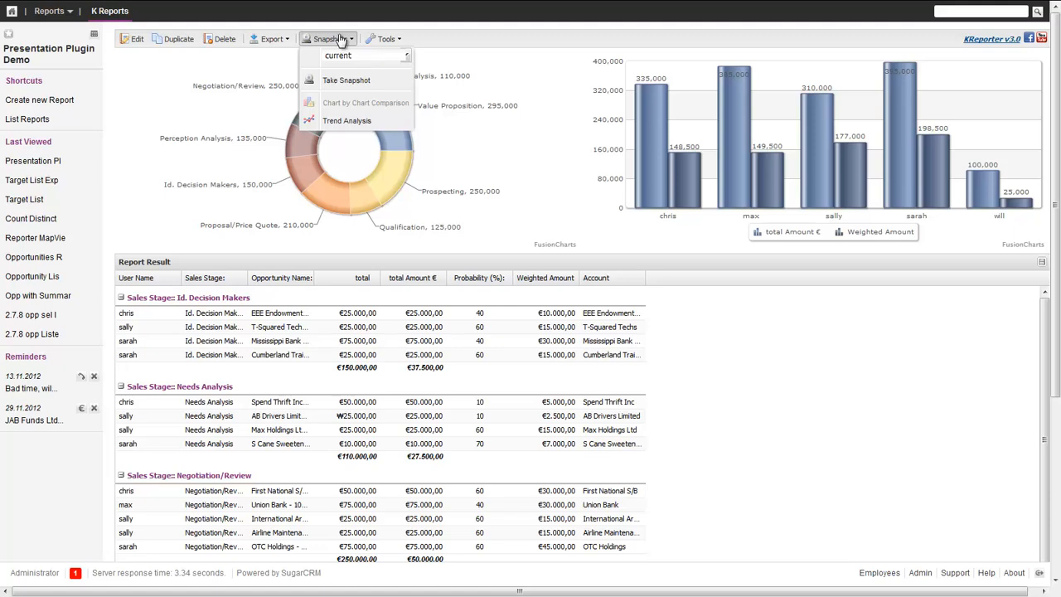
{"action": "left_click", "coordinate": [288, 40]}
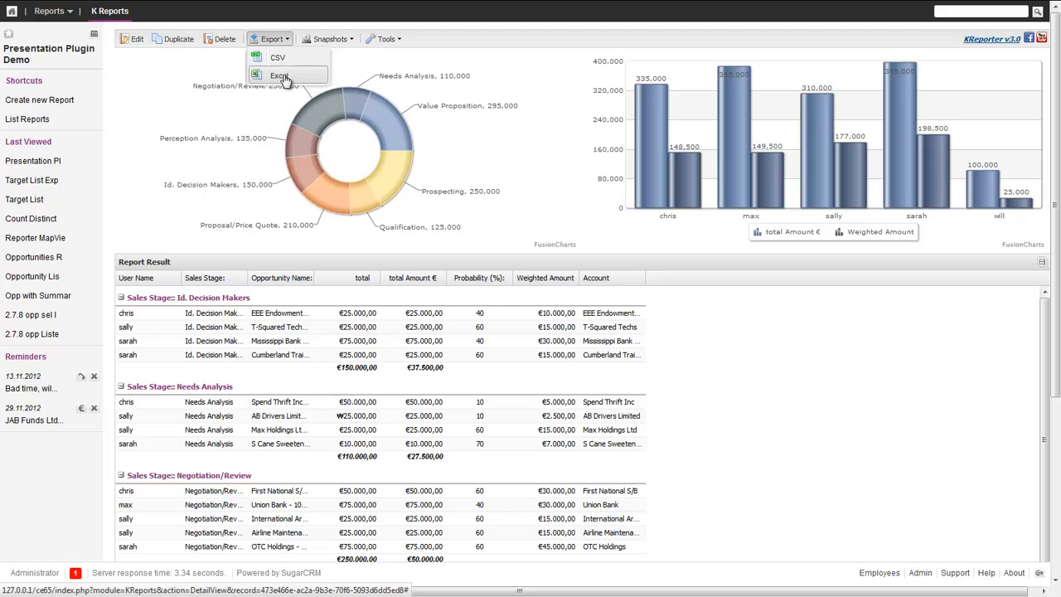
Inspect the report's main SQL query and its table details in the Query Analizer, and close it
{"action": "left_click", "coordinate": [387, 39]}
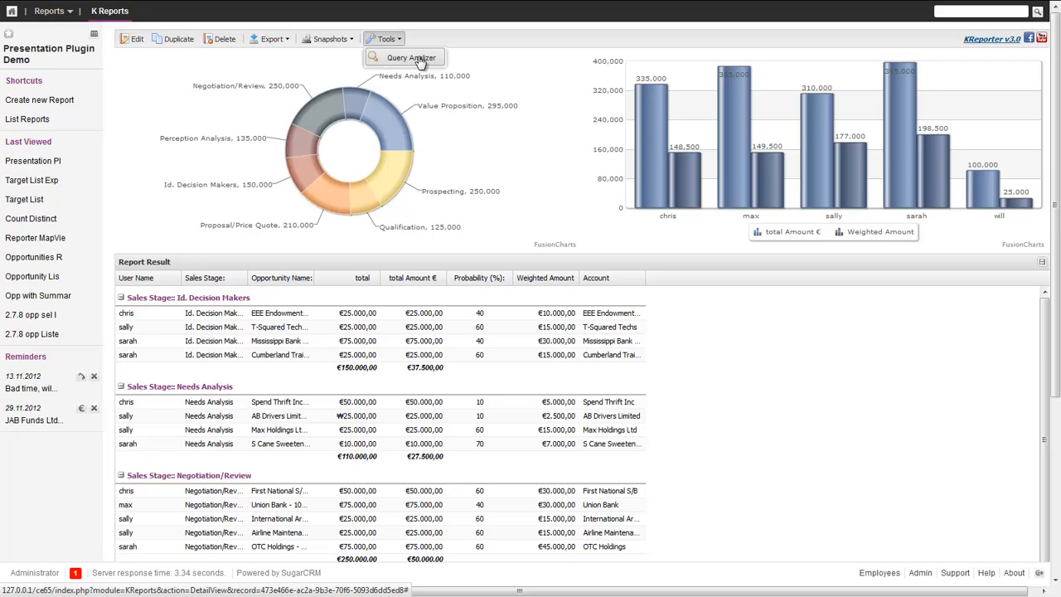
{"action": "left_click", "coordinate": [419, 58]}
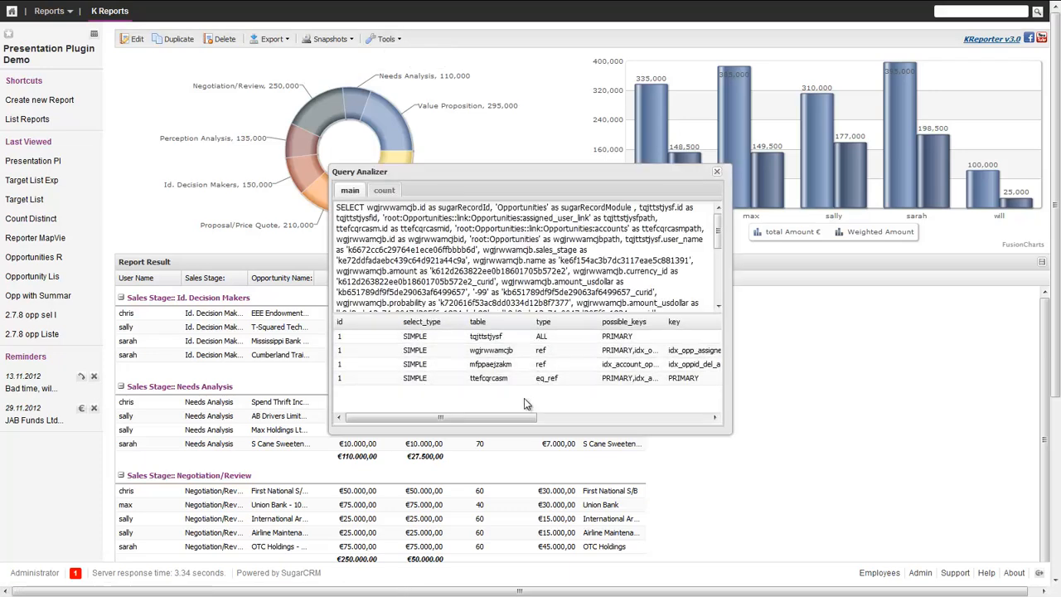
{"action": "left_click_drag", "start_coordinate": [504, 421], "coordinate": [452, 426]}
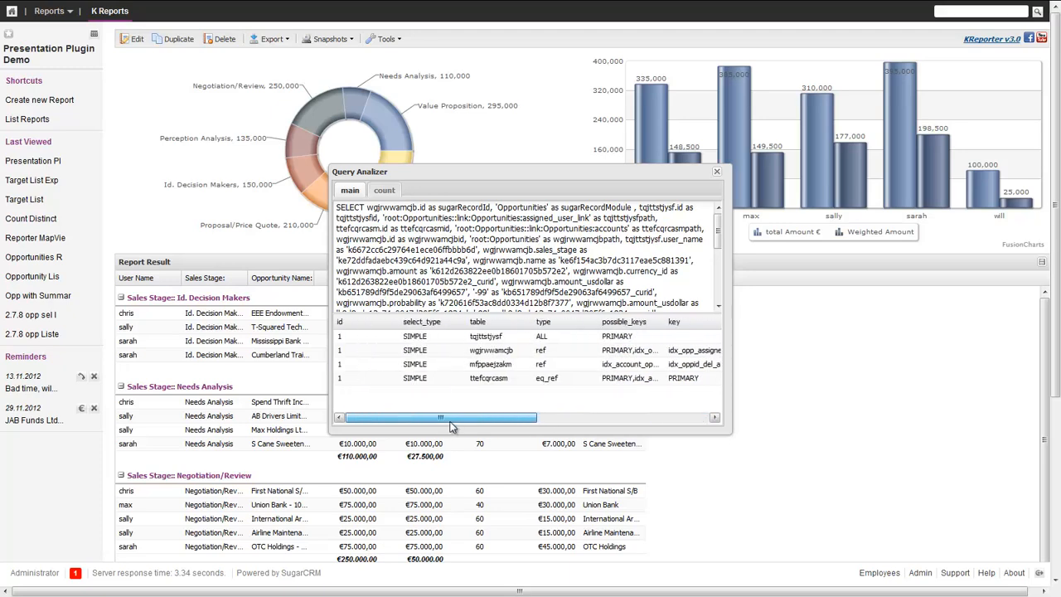
{"action": "left_click", "coordinate": [718, 175]}
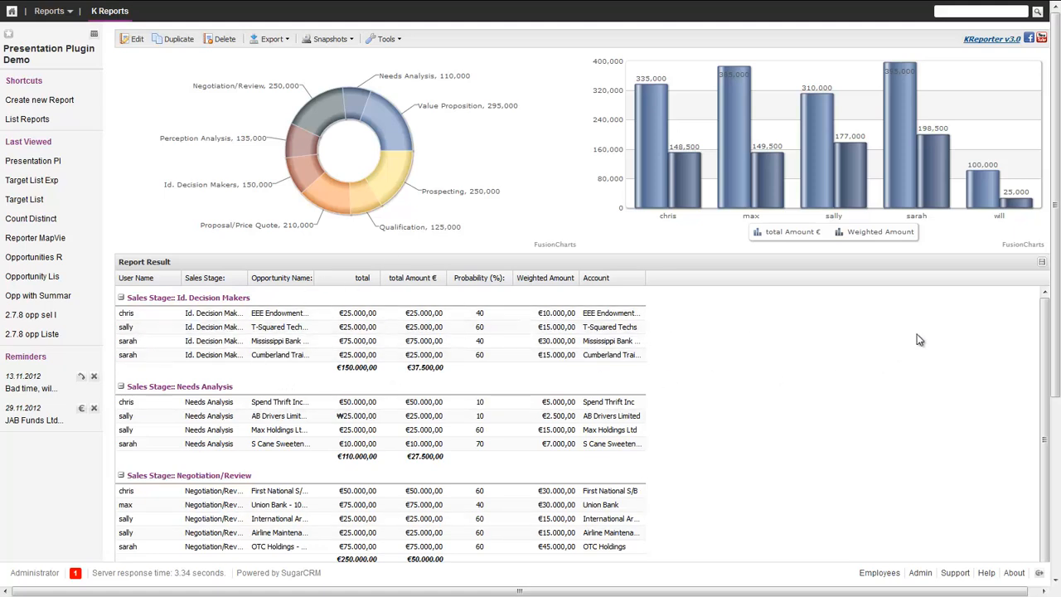
Group the report results by the Probability (%) field, and switch the grouping to User Name
{"action": "scroll", "coordinate": [499, 325], "scroll_direction": "down", "scroll_amount": 1}
{"action": "scroll", "coordinate": [779, 352], "scroll_direction": "up", "scroll_amount": 1}
{"action": "left_click", "coordinate": [508, 278]}
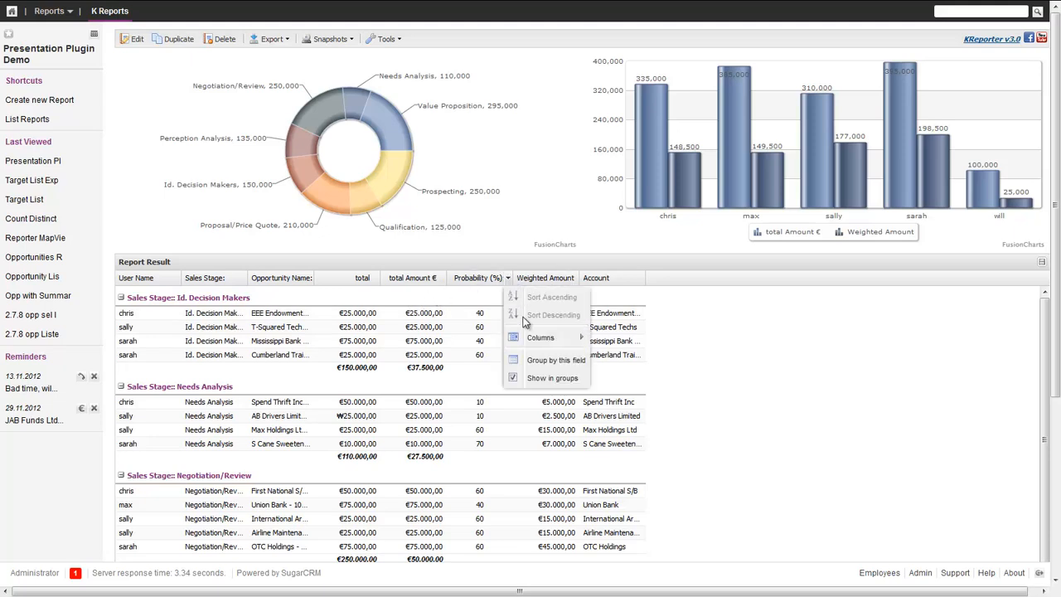
{"action": "left_click", "coordinate": [553, 365]}
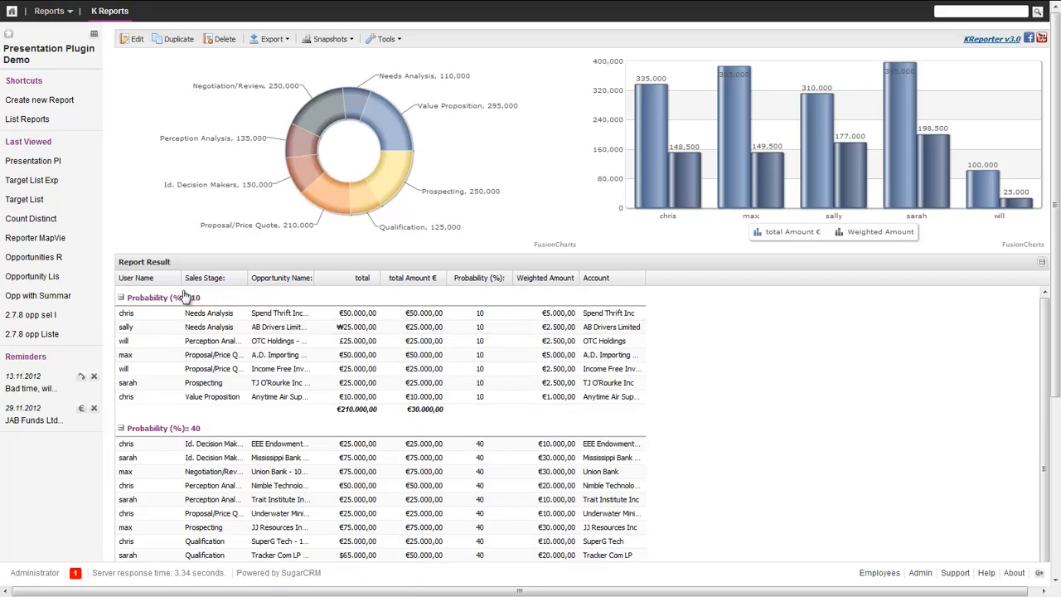
{"action": "left_click", "coordinate": [175, 279]}
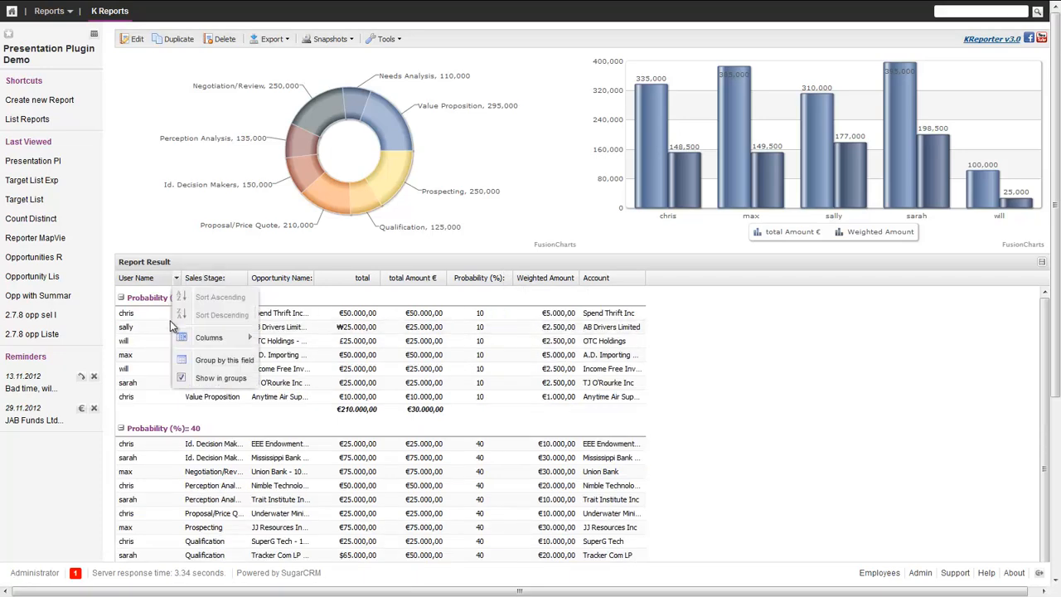
{"action": "left_click", "coordinate": [233, 363]}
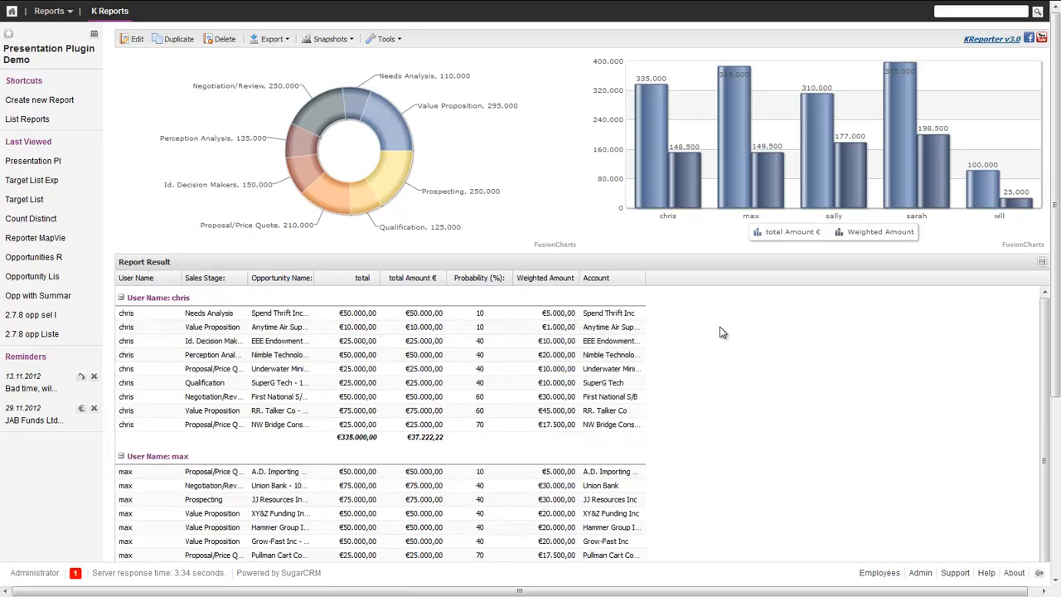